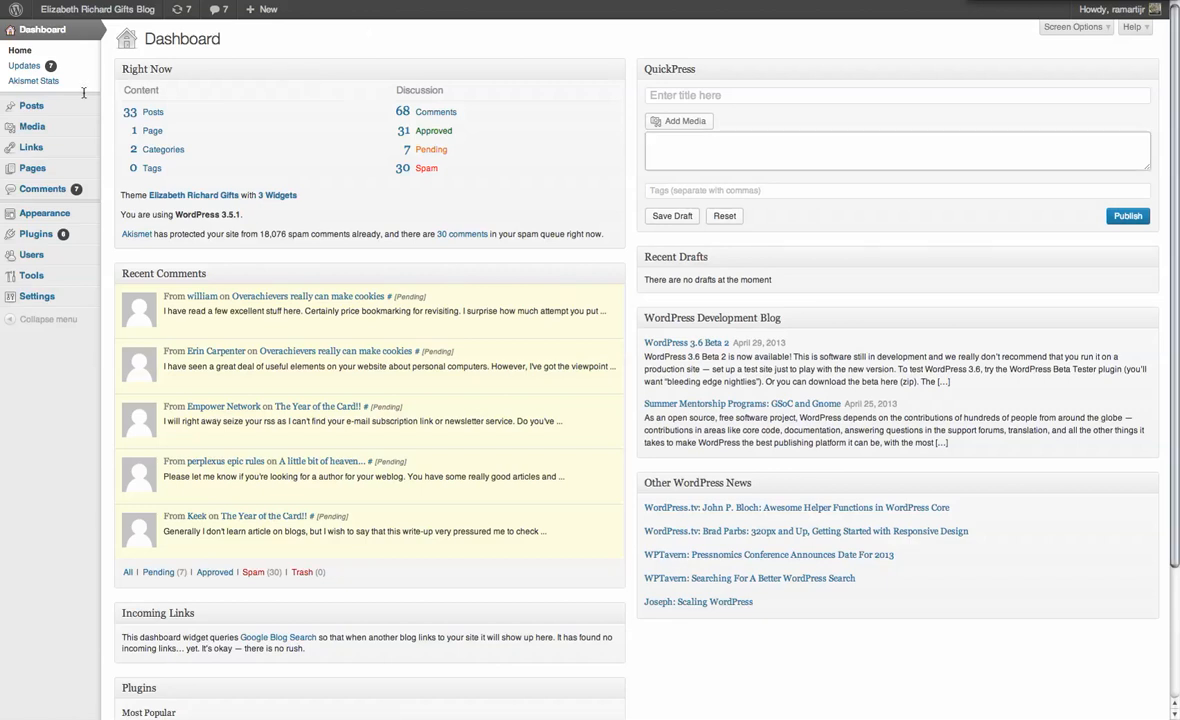
Open the draft post "By popular demand, Oreo Cake!" for editing, check its HTML source and return to the visual view.
{"action": "mouse_move", "coordinate": [40, 106]}
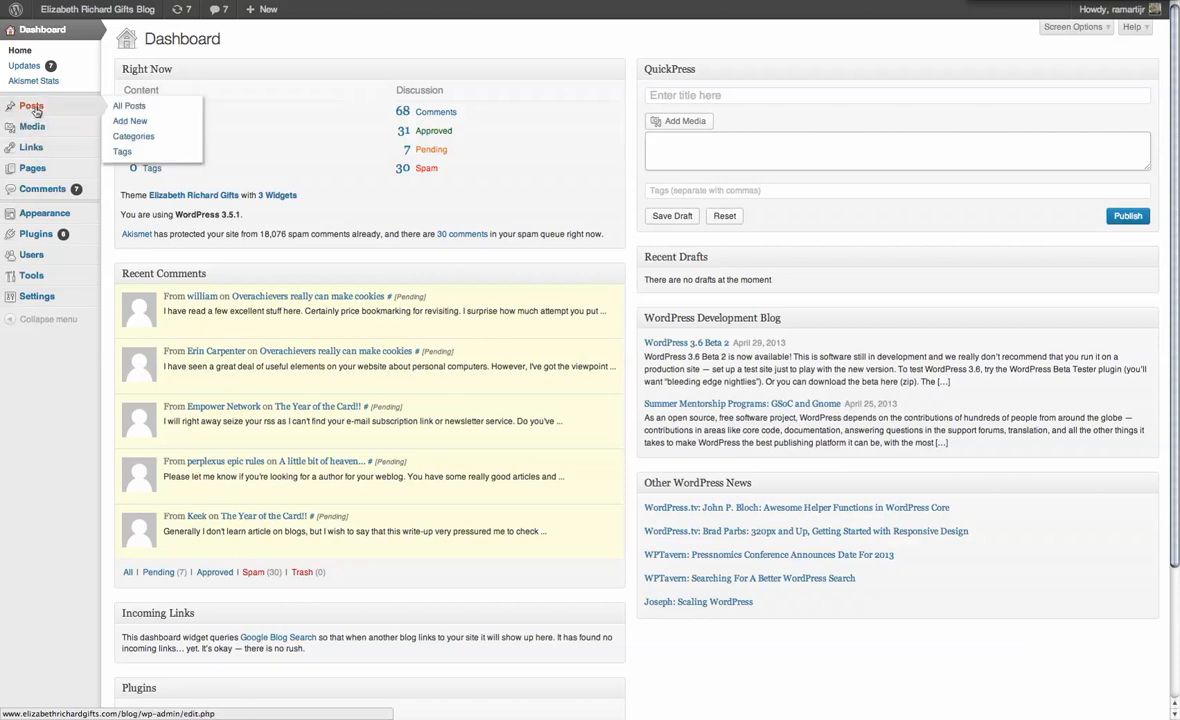
{"action": "left_click", "coordinate": [146, 106]}
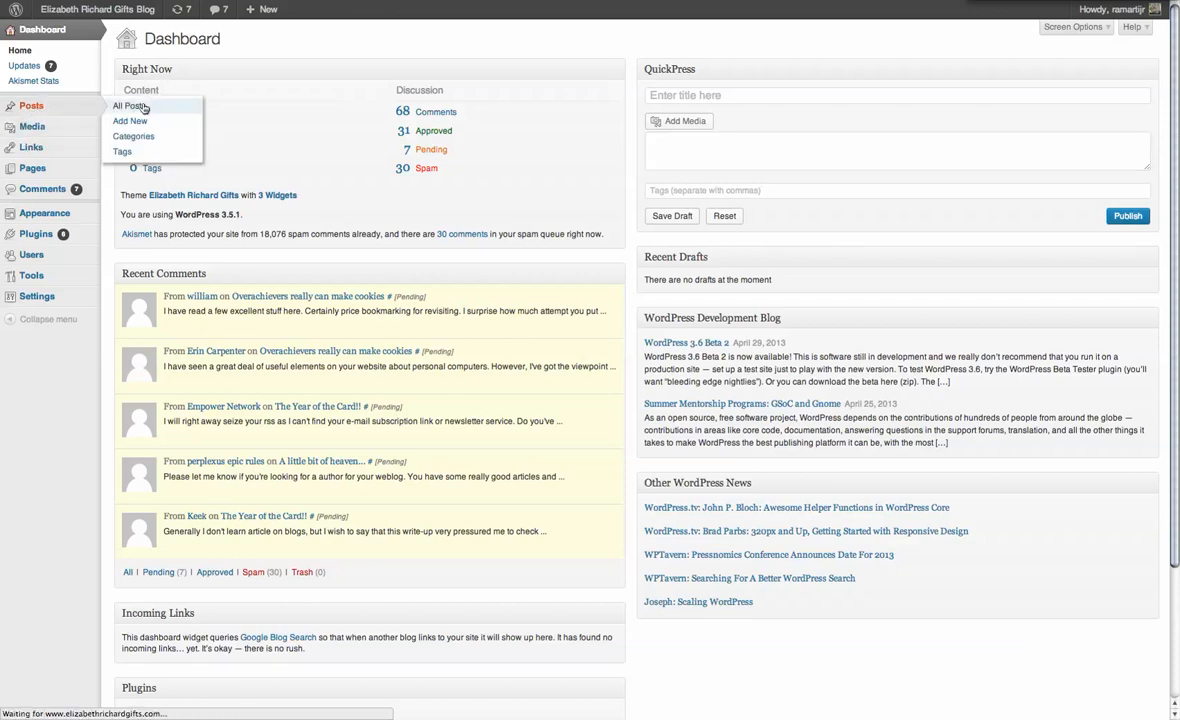
{"action": "mouse_move", "coordinate": [165, 147]}
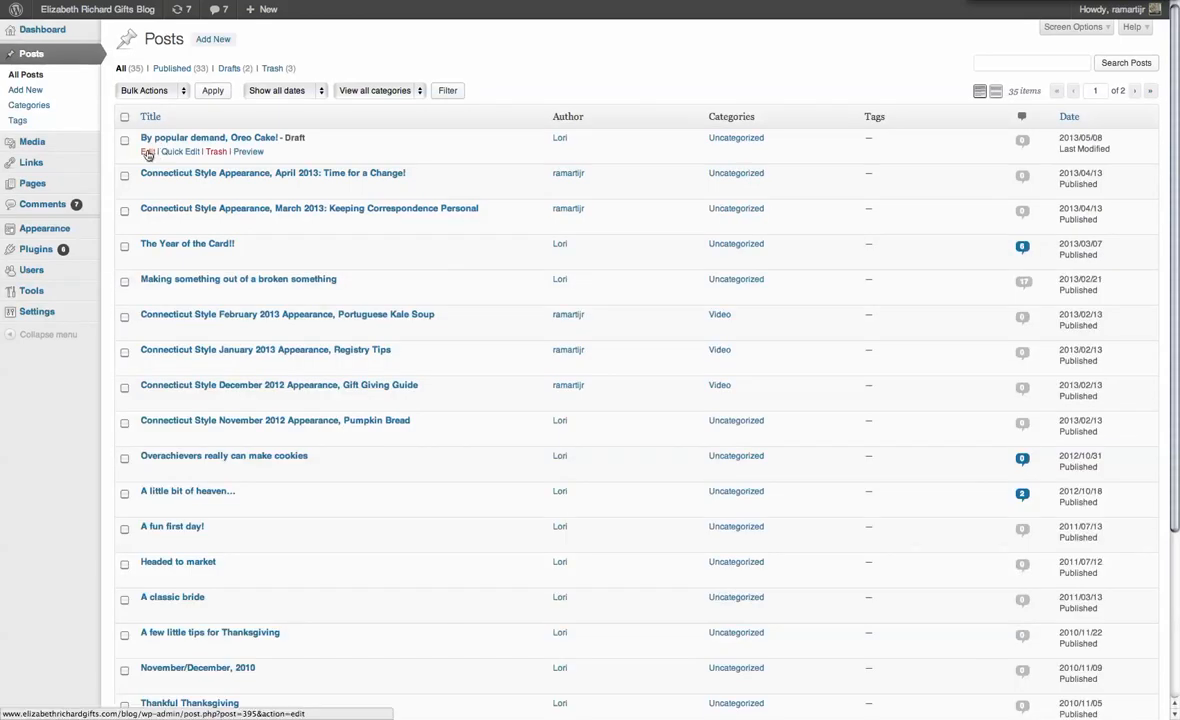
{"action": "left_click", "coordinate": [147, 152]}
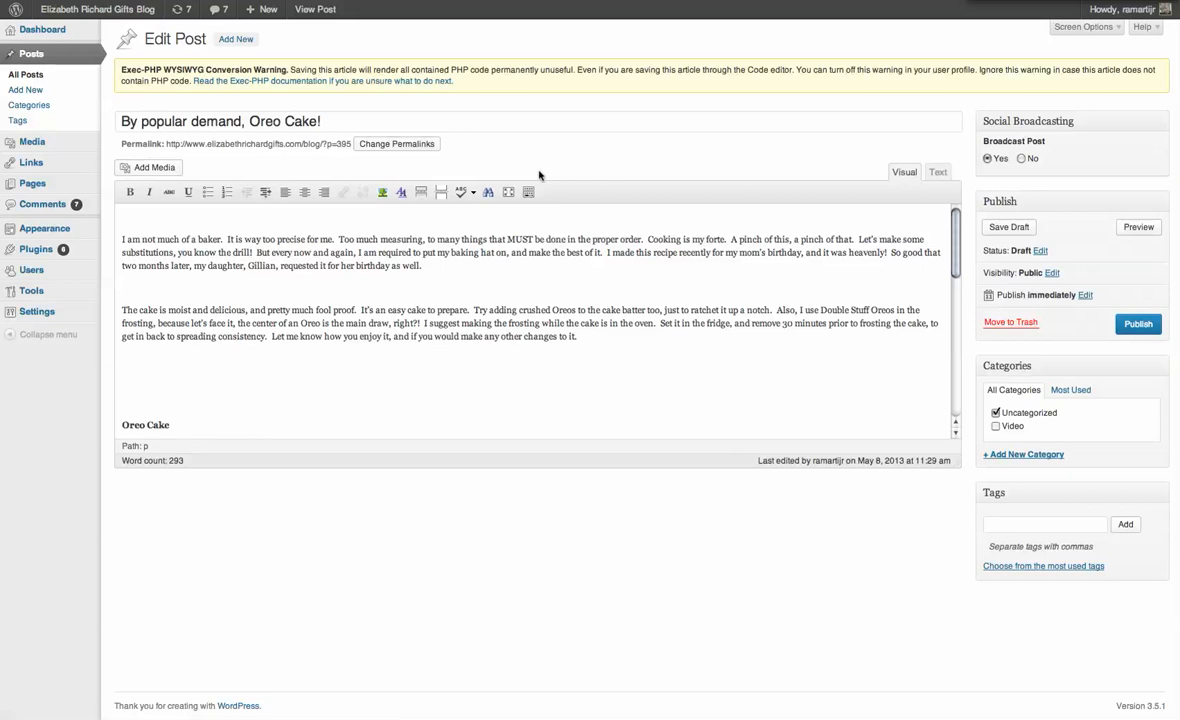
{"action": "left_click", "coordinate": [938, 173]}
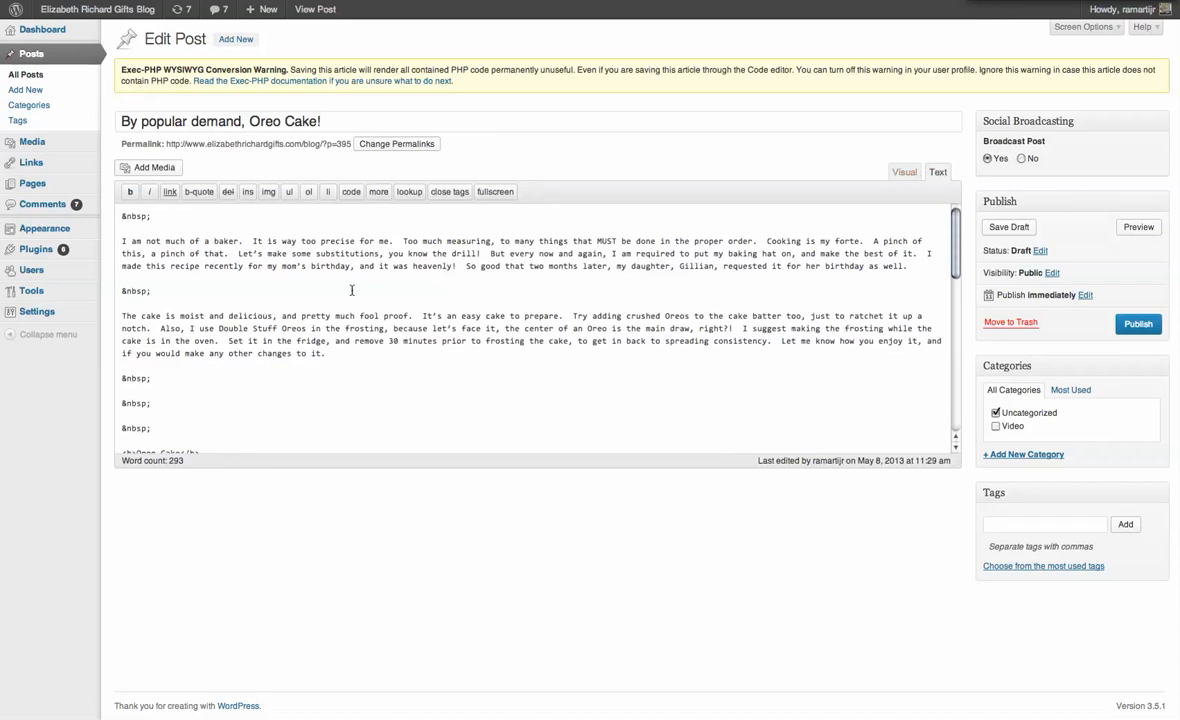
{"action": "left_click", "coordinate": [904, 172]}
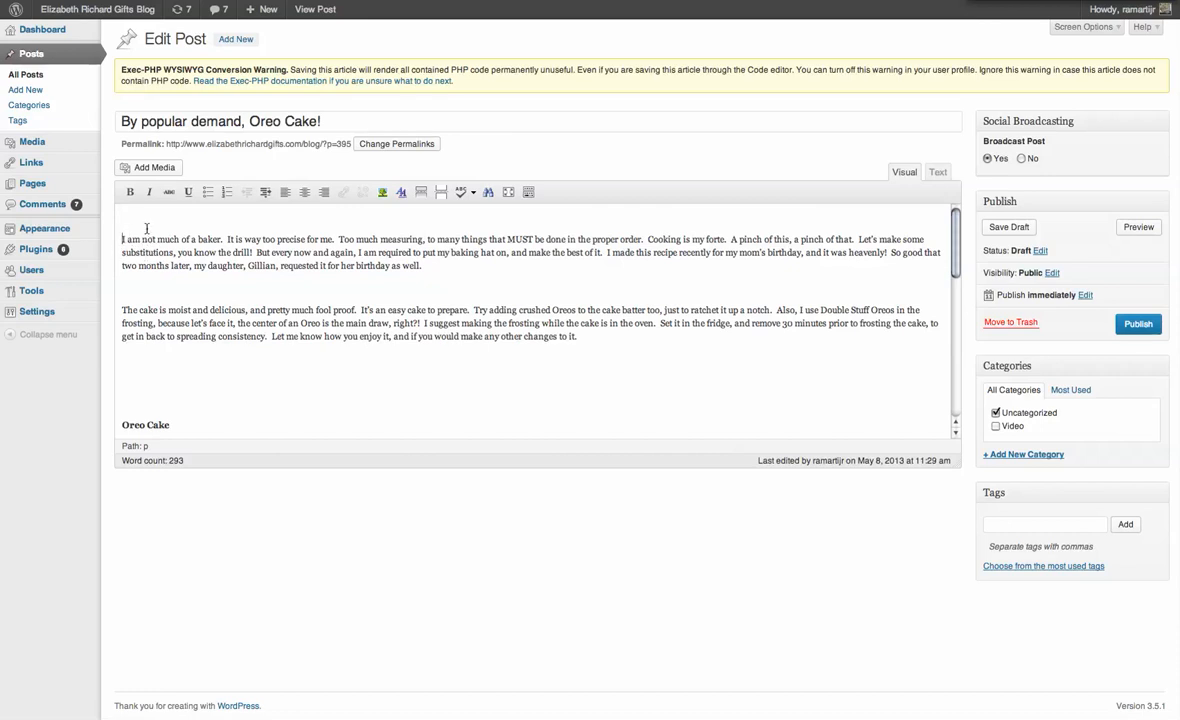
Upload erg2.jpg from the Downloads folder as media for the post.
{"action": "left_click", "coordinate": [155, 168]}
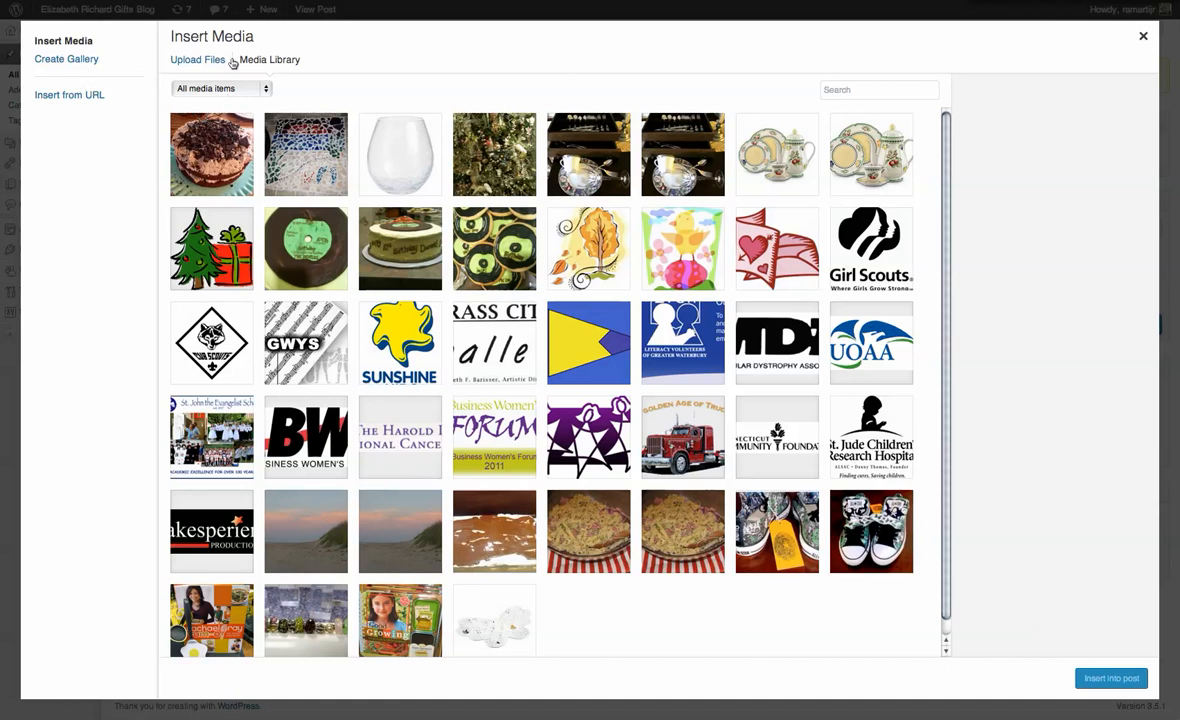
{"action": "left_click", "coordinate": [197, 61]}
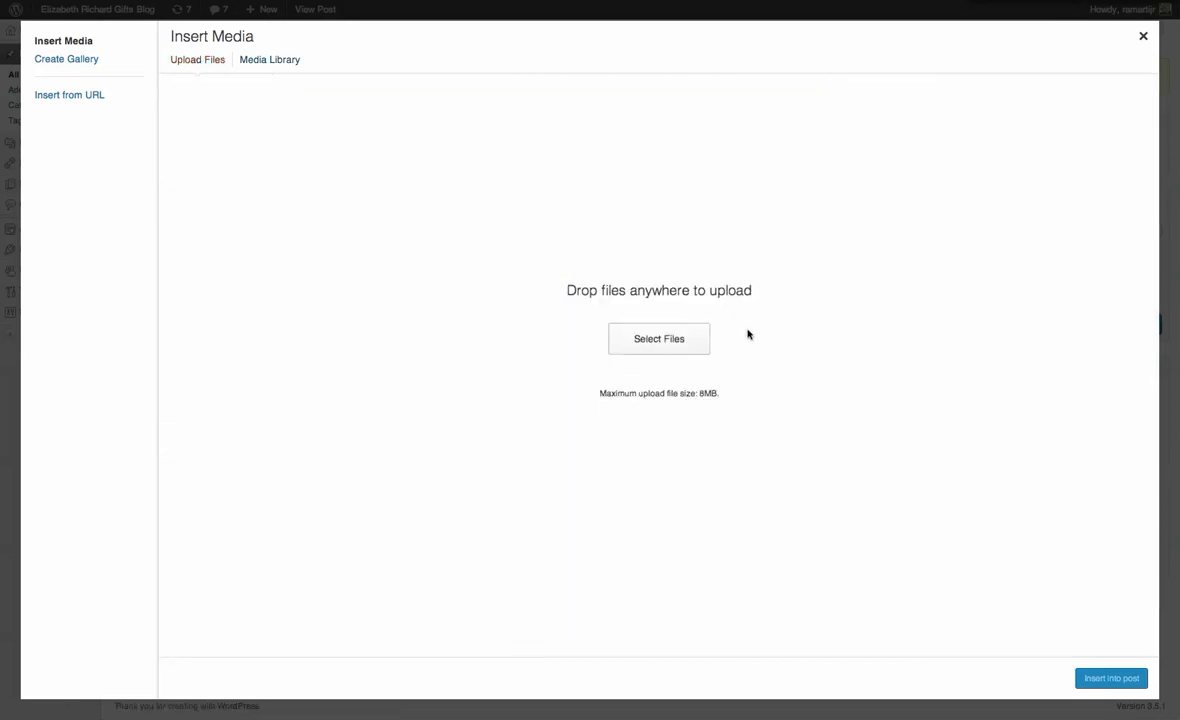
{"action": "left_click", "coordinate": [659, 339]}
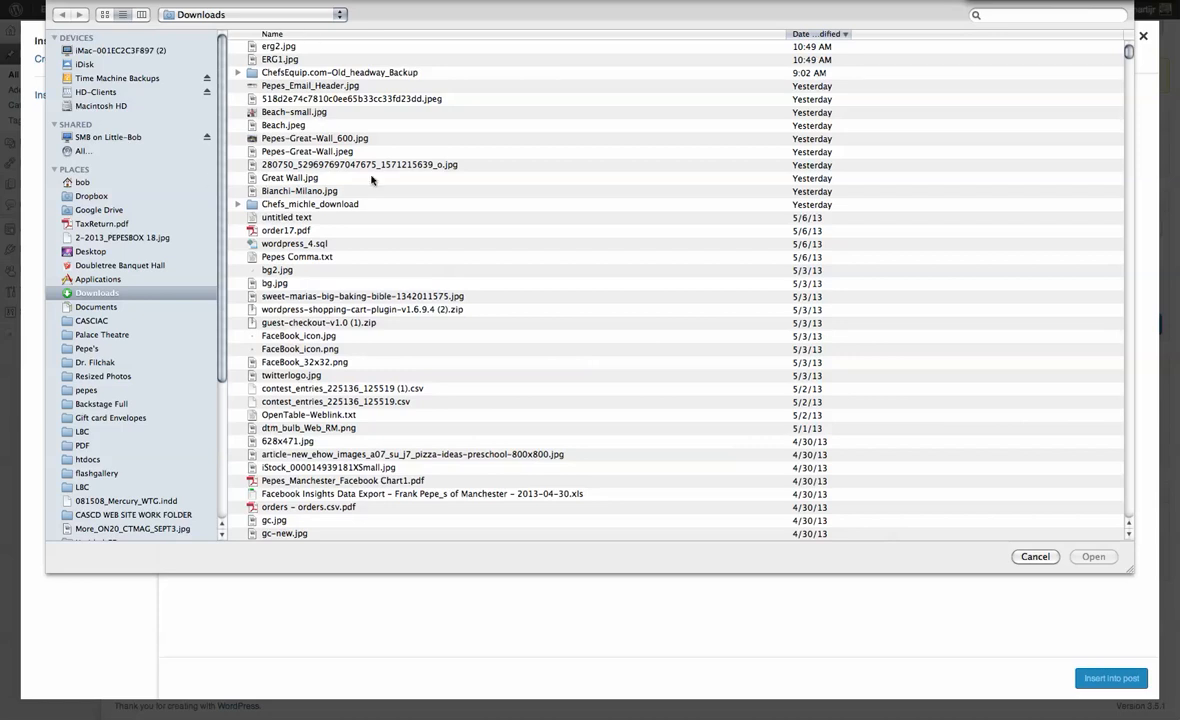
{"action": "left_click", "coordinate": [273, 47]}
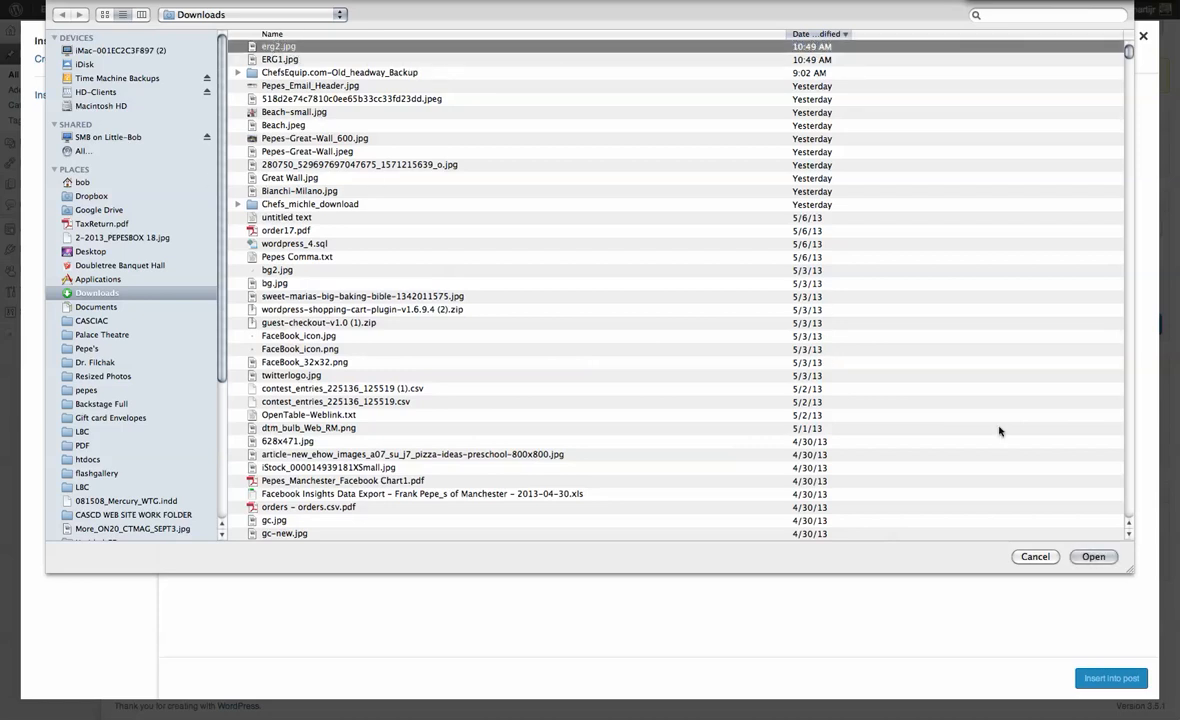
{"action": "left_click", "coordinate": [1095, 557]}
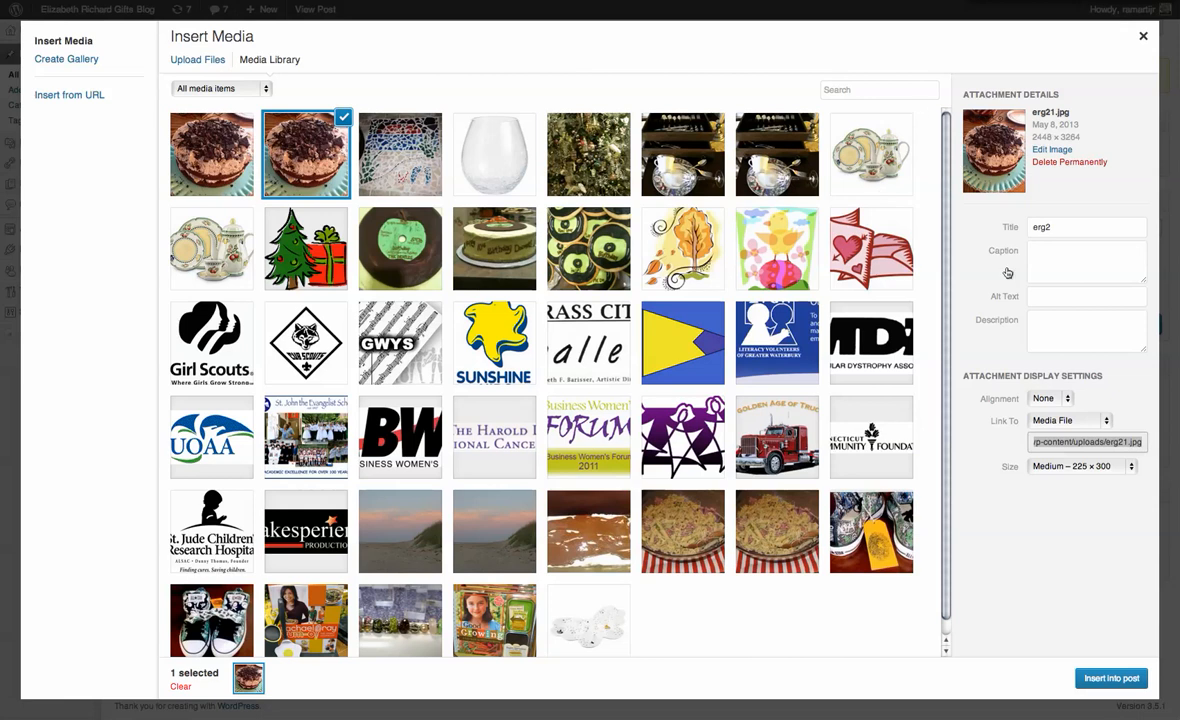
Insert the uploaded cake image into the post with Left alignment and the Medium – 225 × 300 size.
{"action": "double_click", "coordinate": [1064, 224]}
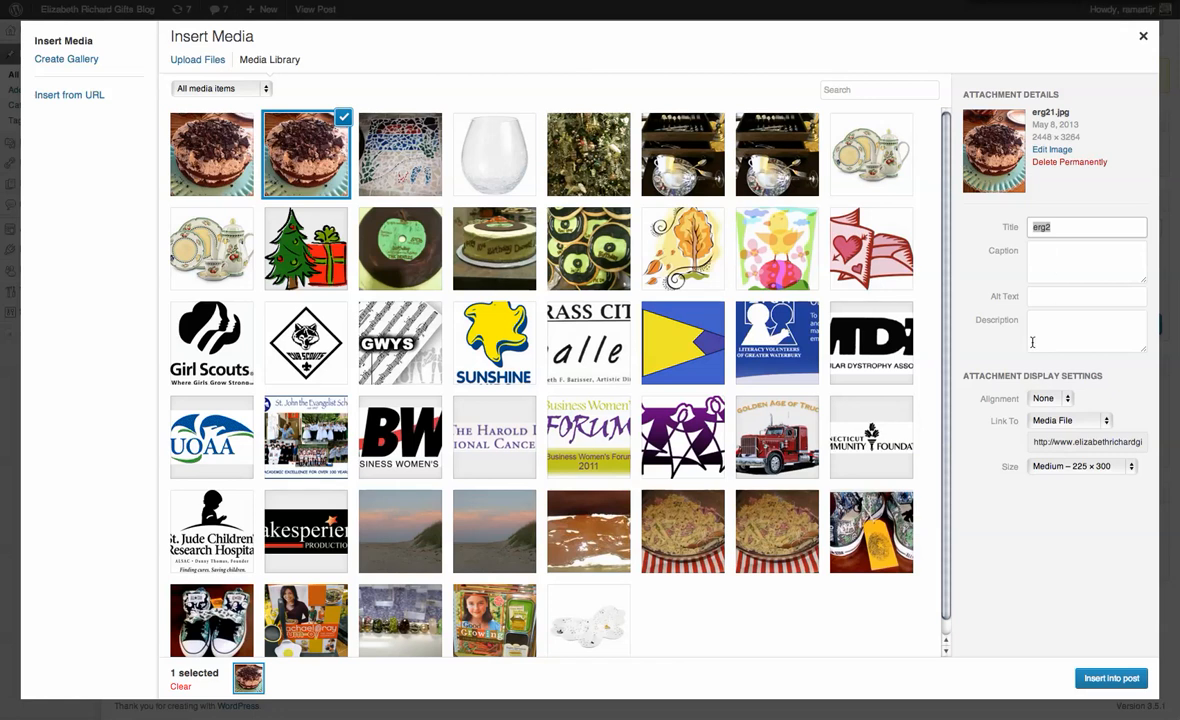
{"action": "left_click", "coordinate": [1048, 398]}
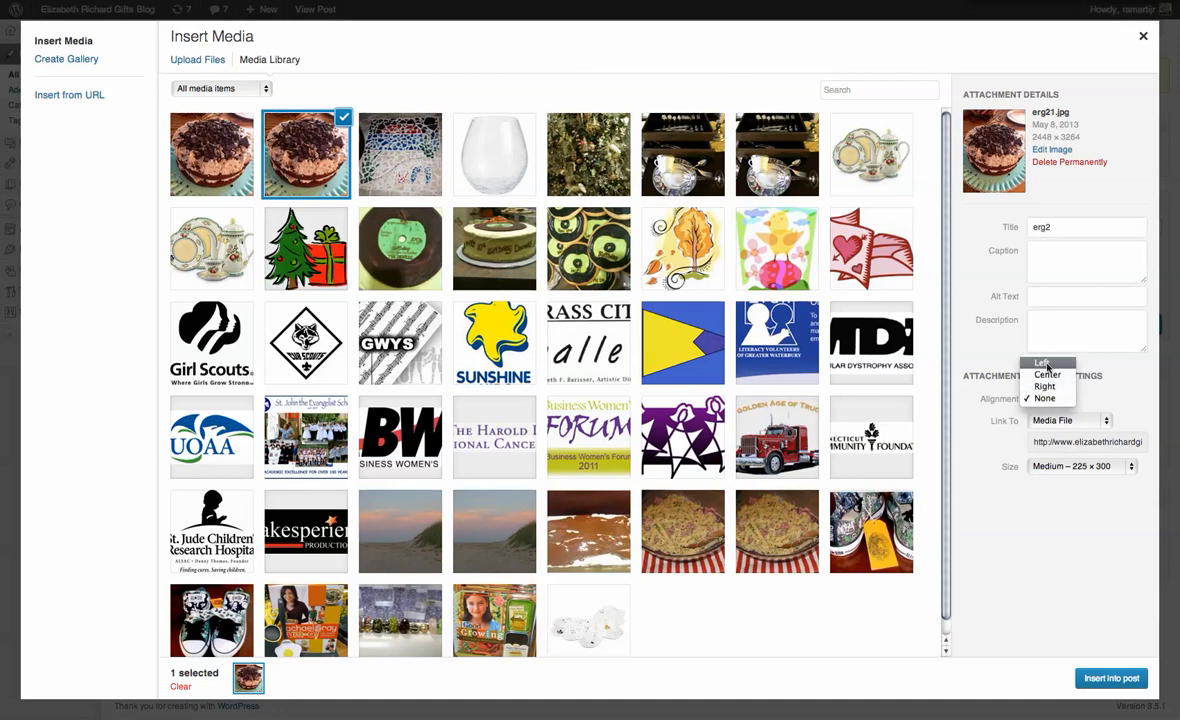
{"action": "left_click", "coordinate": [1047, 364]}
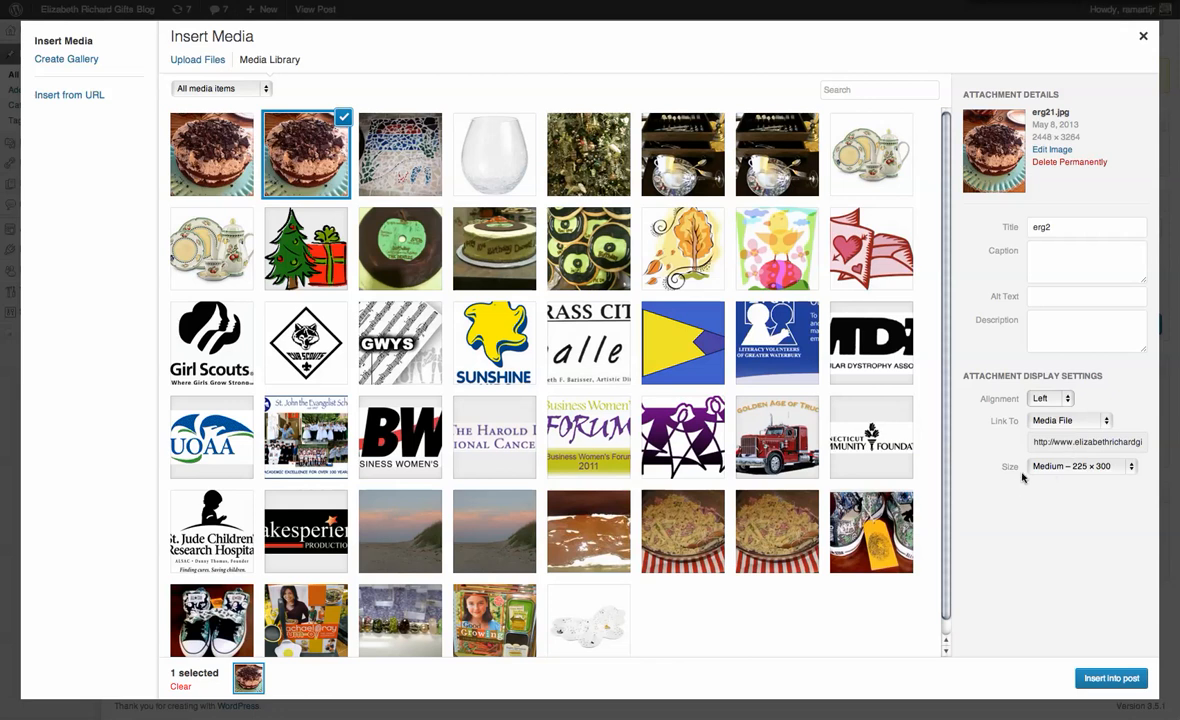
{"action": "left_click", "coordinate": [1127, 466]}
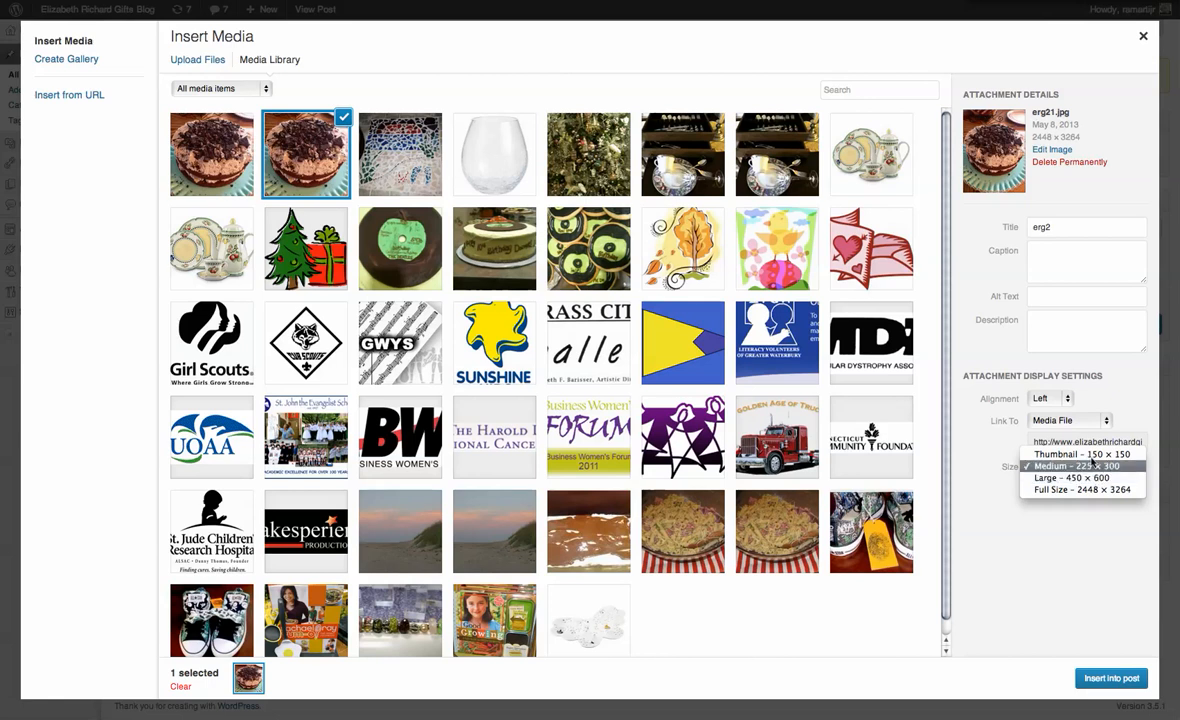
{"action": "left_click", "coordinate": [1085, 455]}
{"action": "left_click", "coordinate": [1136, 463]}
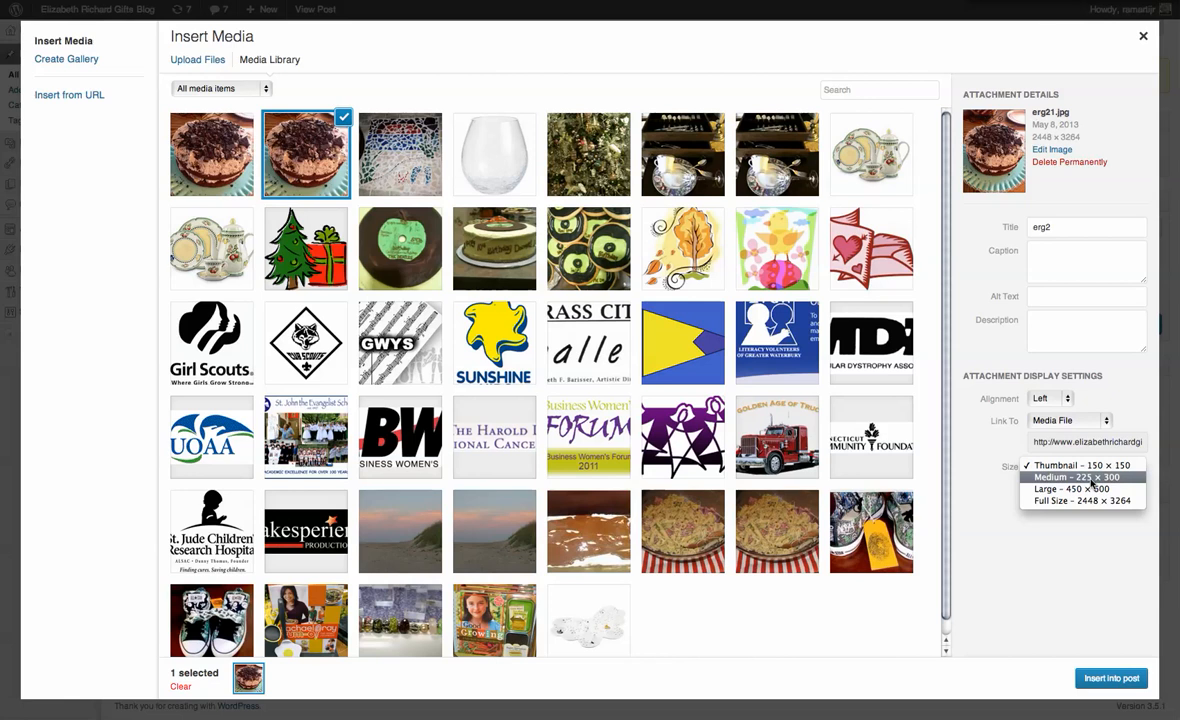
{"action": "left_click", "coordinate": [1092, 481]}
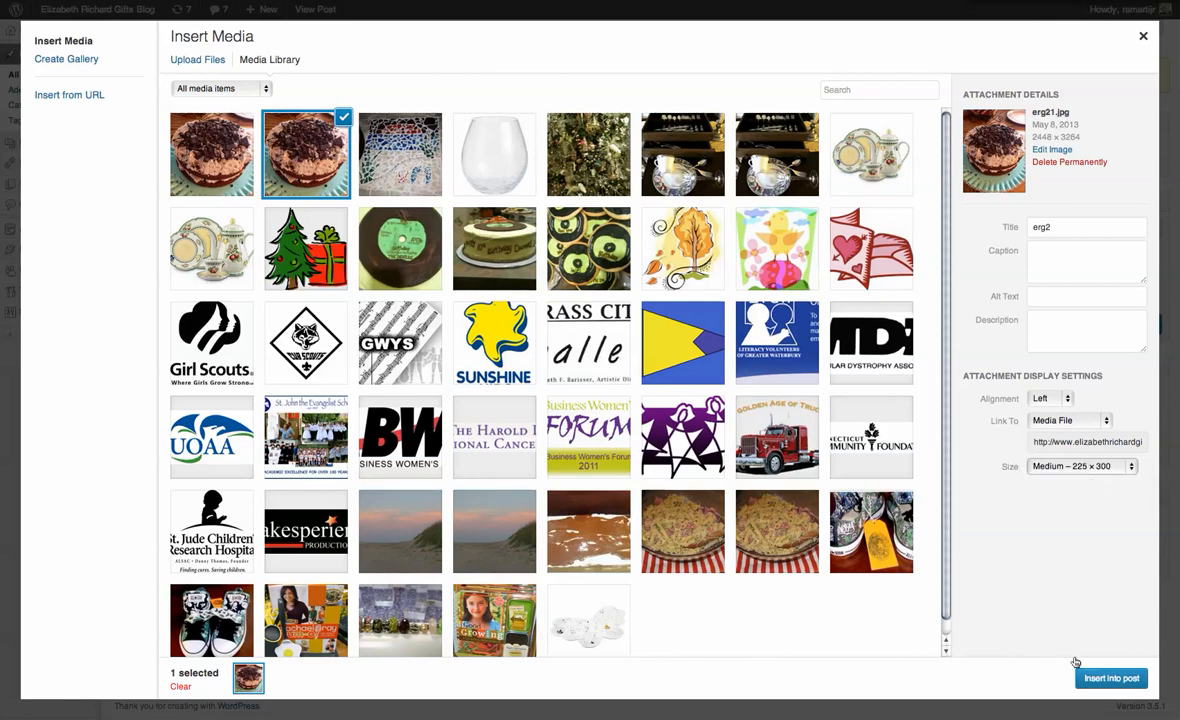
{"action": "left_click", "coordinate": [1113, 680]}
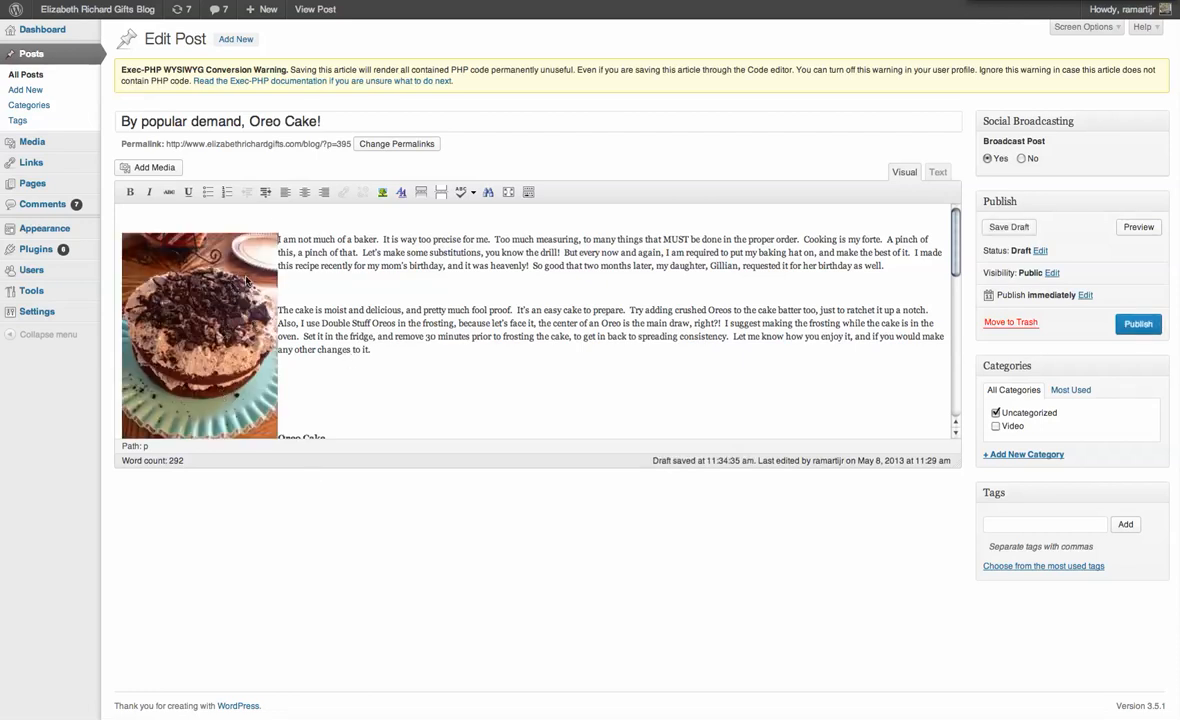
Open the image settings of the cake picture in the post for editing.
{"action": "left_click", "coordinate": [487, 314]}
{"action": "left_click", "coordinate": [238, 270]}
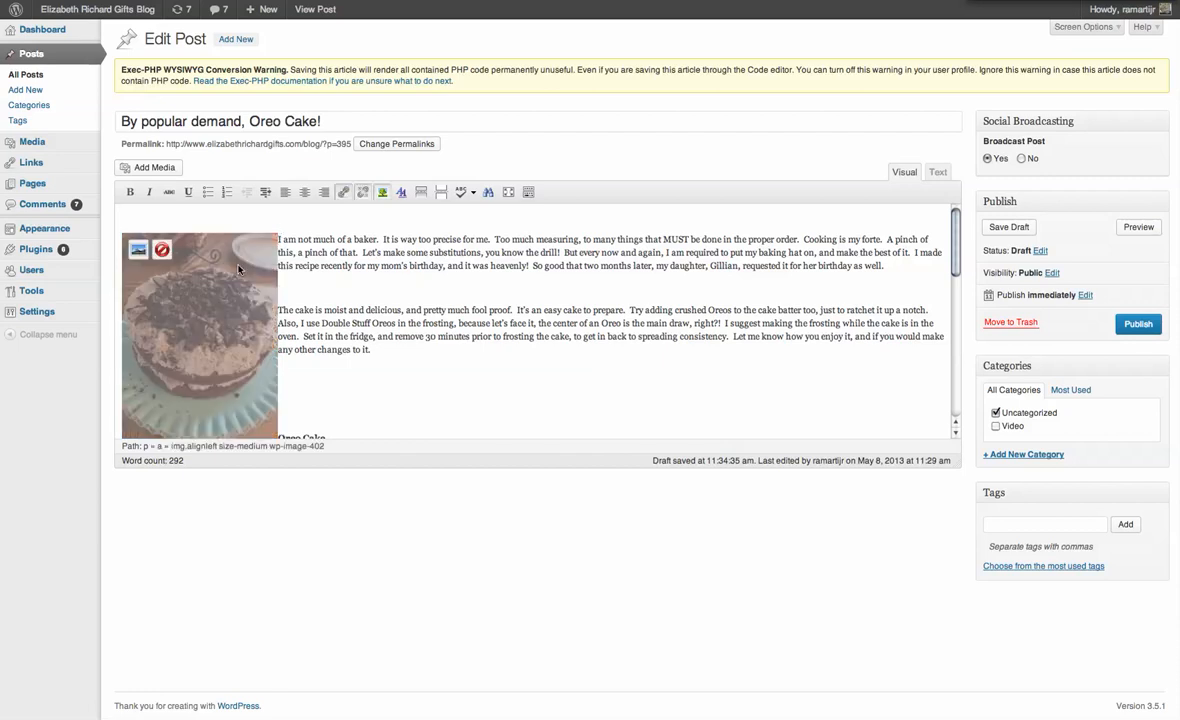
{"action": "left_click", "coordinate": [138, 251]}
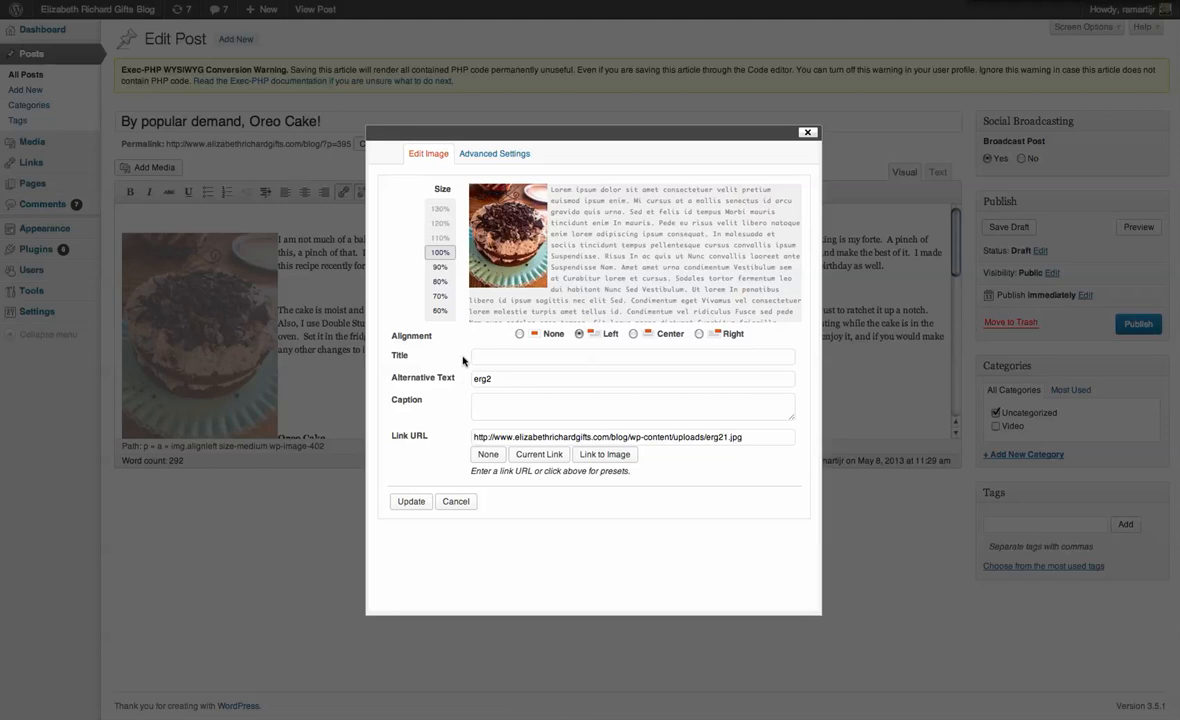
Preview the cake image at 80% and 90% size, and set it back to 100%.
{"action": "left_click", "coordinate": [441, 281]}
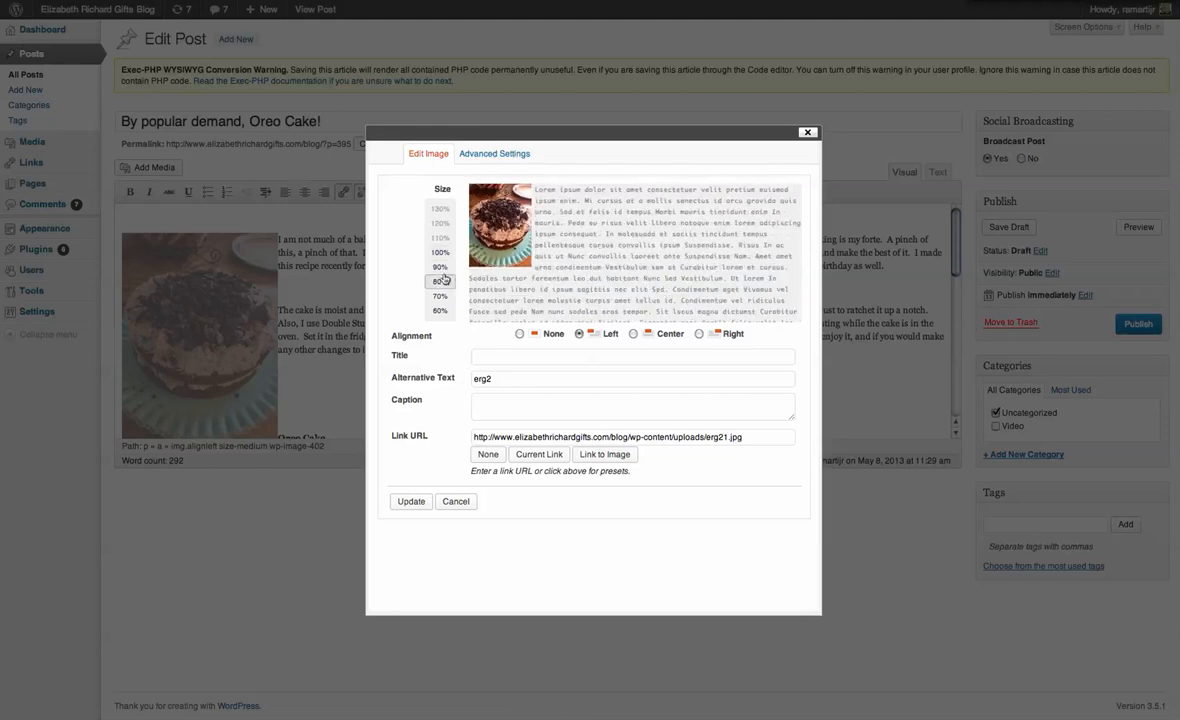
{"action": "left_click", "coordinate": [440, 267]}
{"action": "left_click", "coordinate": [440, 252]}
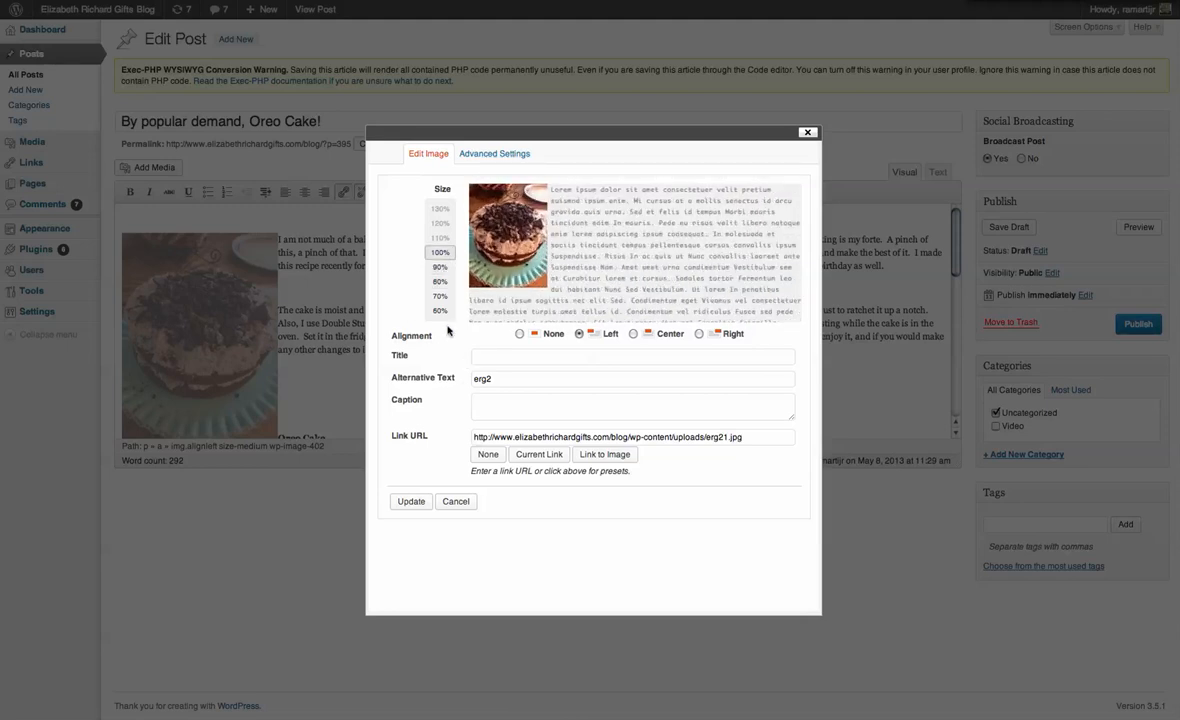
Give the cake image a vertical space of 10 and a horizontal space of 10, and update it.
{"action": "left_click", "coordinate": [498, 154]}
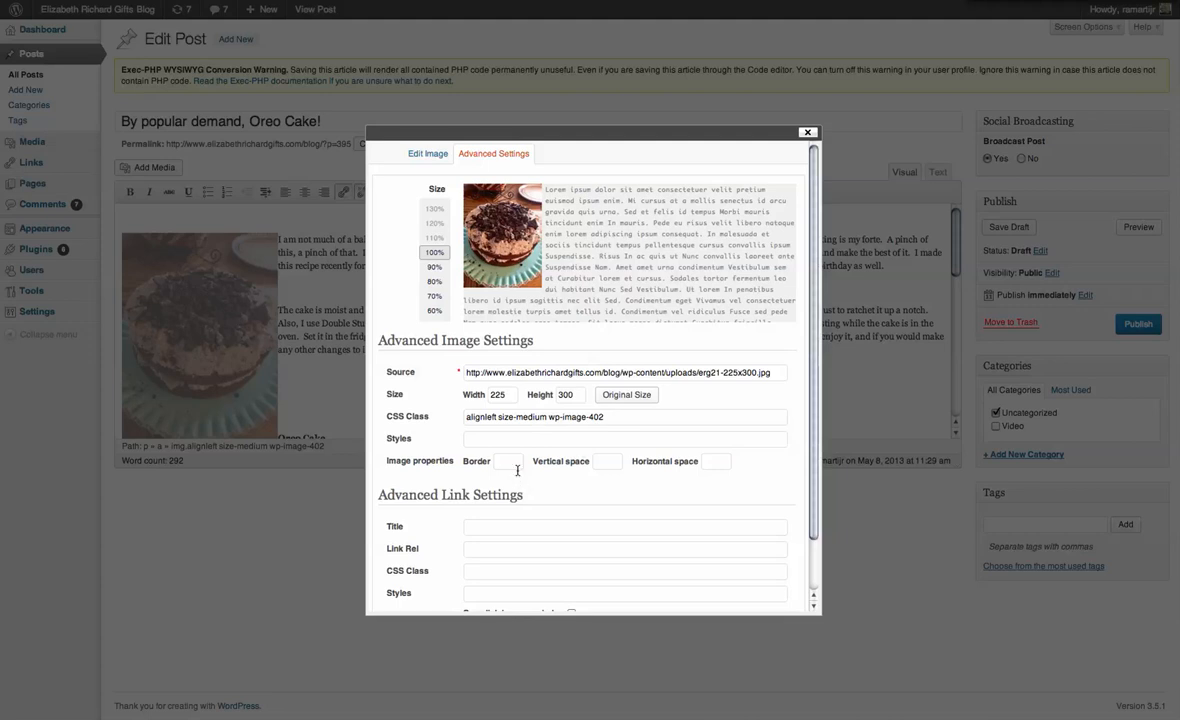
{"action": "left_click", "coordinate": [603, 462]}
{"action": "type", "text": "10"}
{"action": "left_click", "coordinate": [711, 461]}
{"action": "type", "text": "1"}
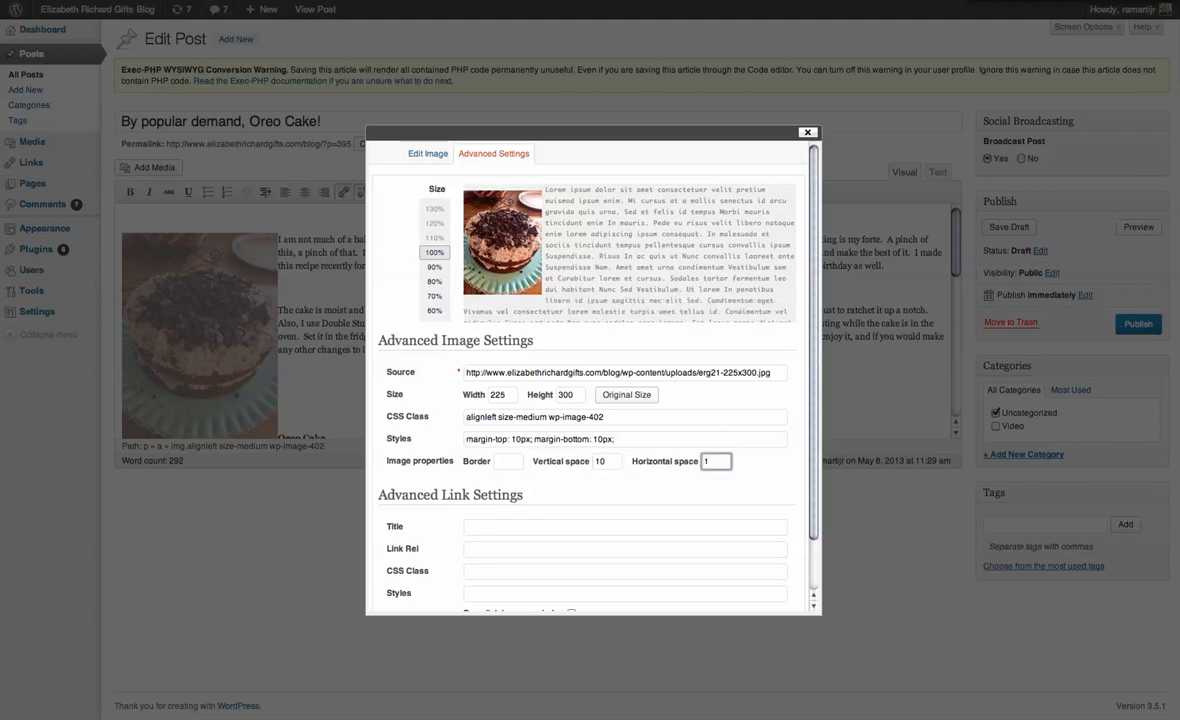
{"action": "left_click", "coordinate": [676, 505]}
{"action": "scroll", "coordinate": [676, 505], "scroll_direction": "down", "scroll_amount": 2}
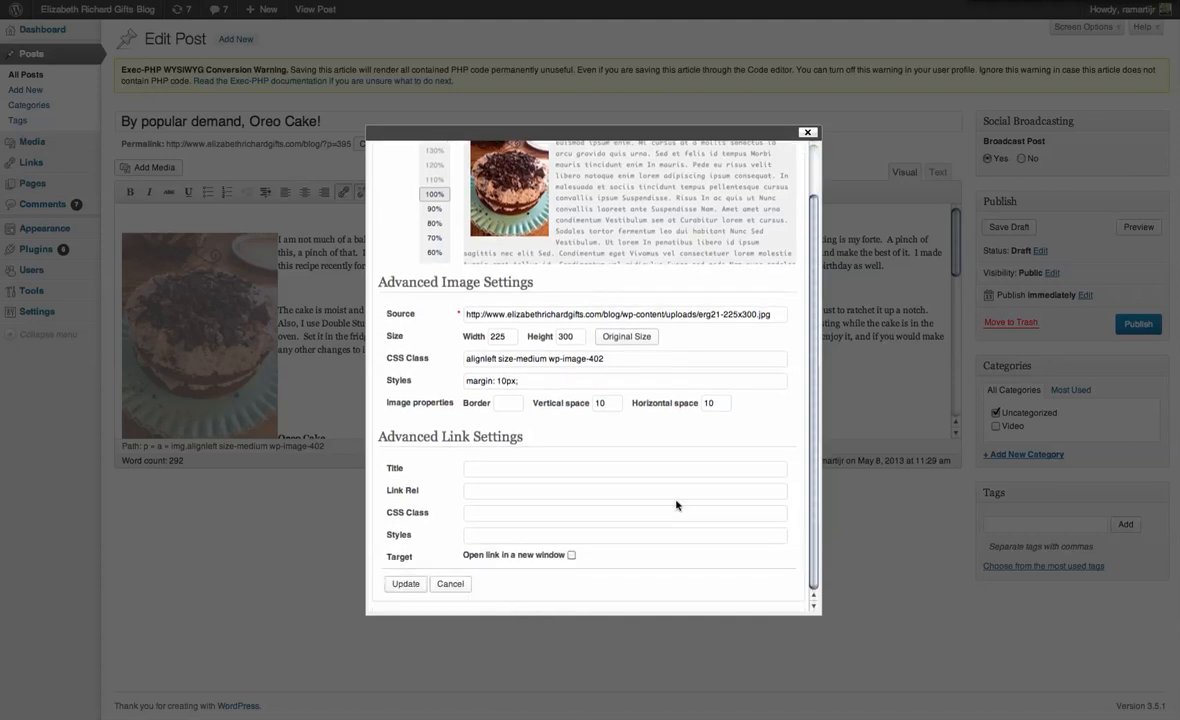
{"action": "left_click", "coordinate": [405, 584]}
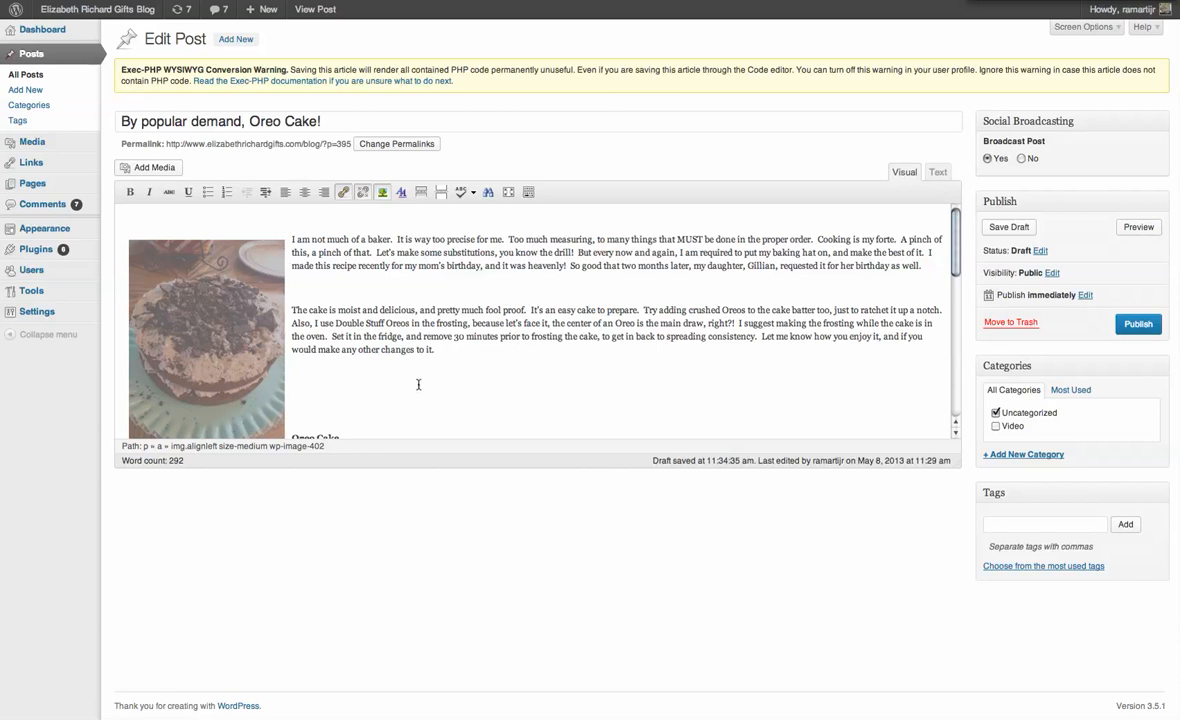
Examine how the post text and the Oreo Cake heading wrap around the inserted image.
{"action": "scroll", "coordinate": [450, 381], "scroll_direction": "down", "scroll_amount": 3}
{"action": "scroll", "coordinate": [458, 381], "scroll_direction": "up", "scroll_amount": 2}
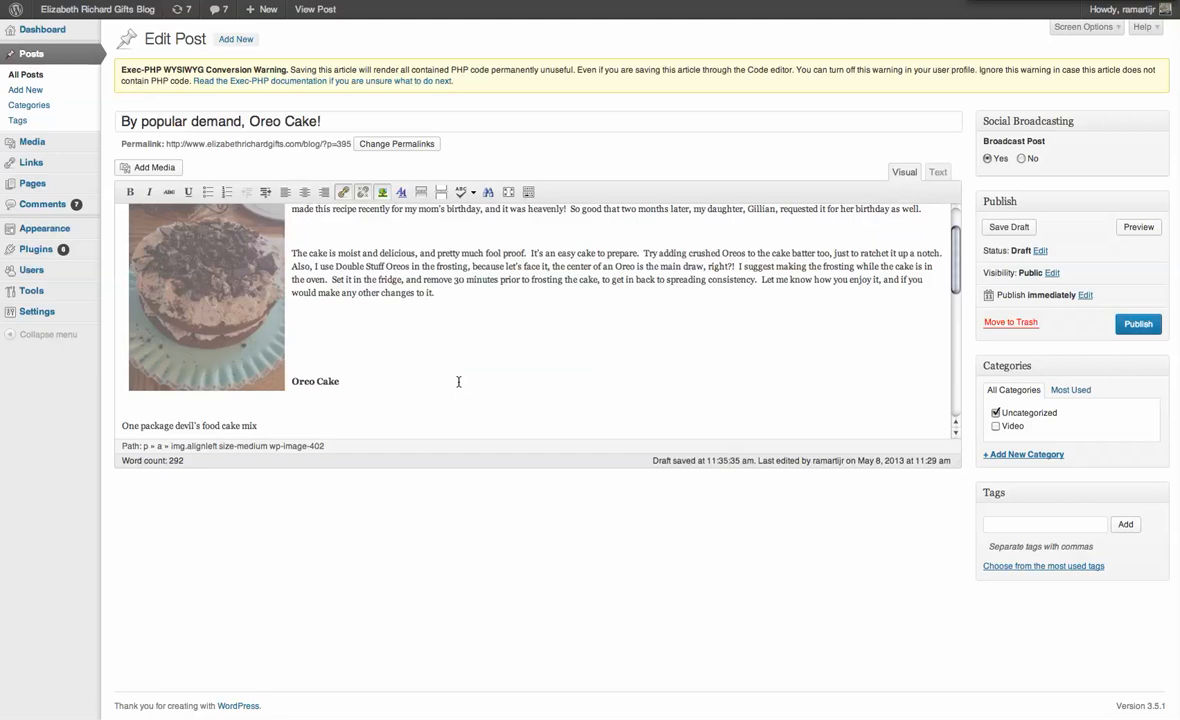
{"action": "scroll", "coordinate": [458, 381], "scroll_direction": "up", "scroll_amount": 1}
{"action": "scroll", "coordinate": [460, 382], "scroll_direction": "down", "scroll_amount": 3}
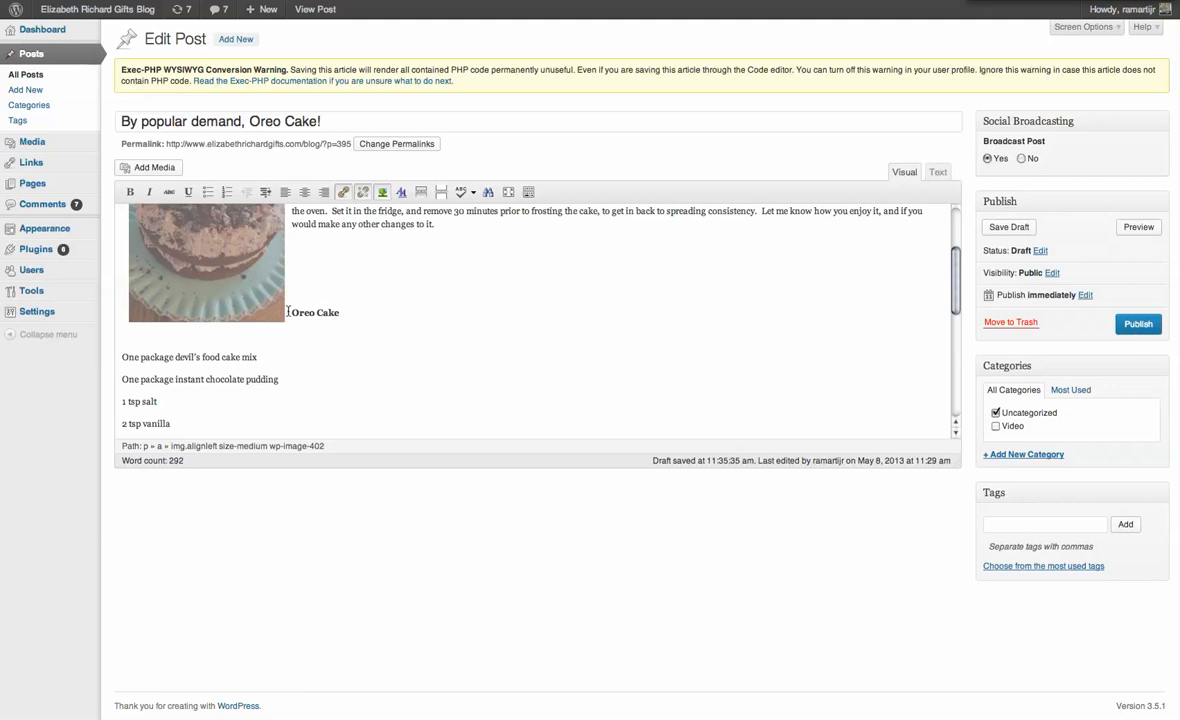
{"action": "left_click", "coordinate": [293, 310]}
{"action": "scroll", "coordinate": [296, 310], "scroll_direction": "up", "scroll_amount": 2}
{"action": "scroll", "coordinate": [403, 316], "scroll_direction": "down", "scroll_amount": 1}
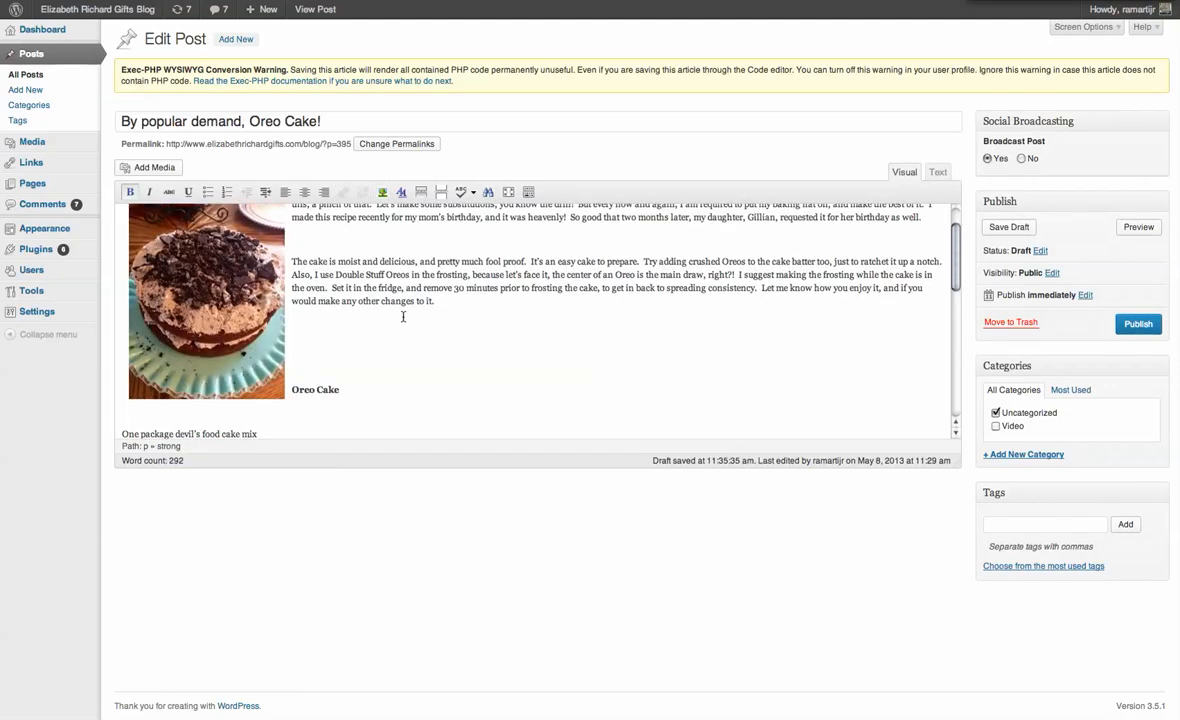
Wrap the bold Oreo Cake heading in <p> and </p> tags in the post's HTML source, and save the draft.
{"action": "left_click", "coordinate": [940, 172]}
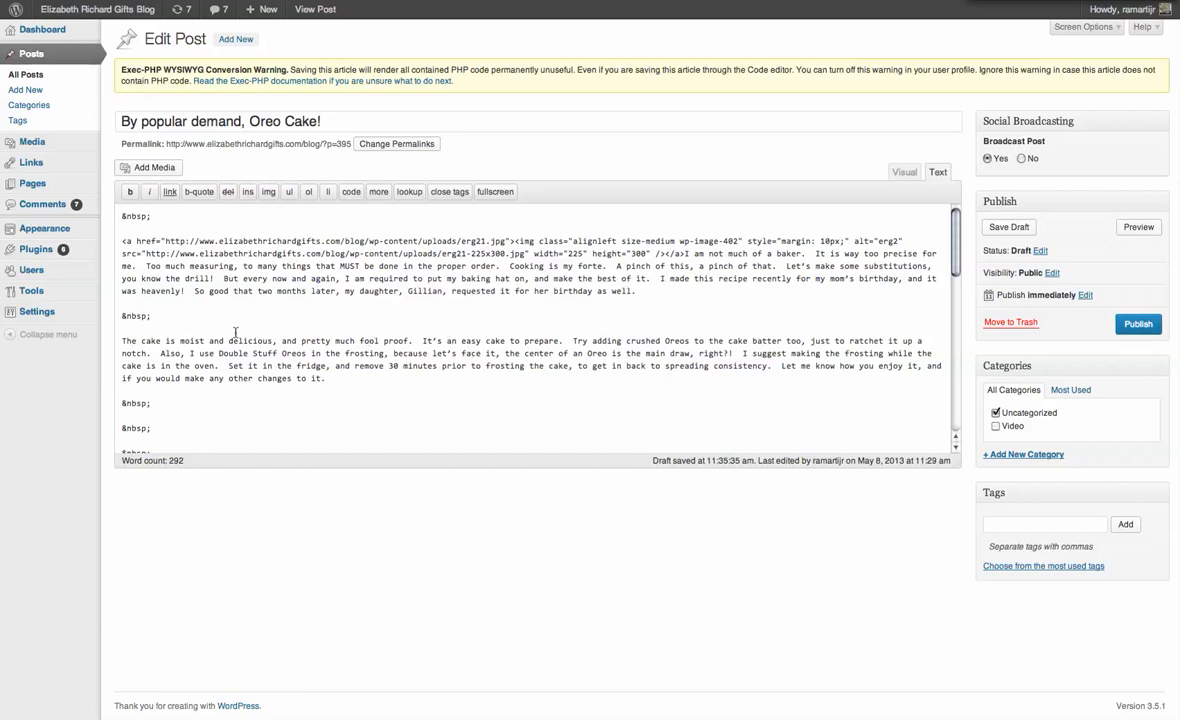
{"action": "scroll", "coordinate": [170, 376], "scroll_direction": "down", "scroll_amount": 1}
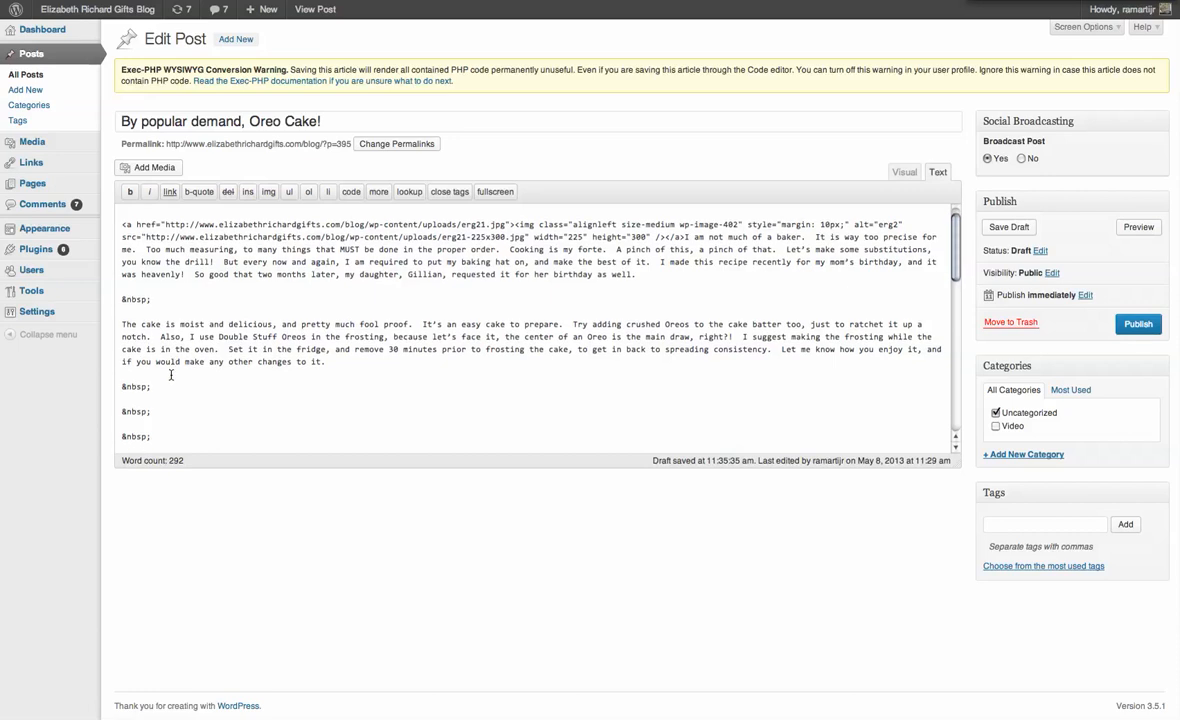
{"action": "scroll", "coordinate": [171, 375], "scroll_direction": "down", "scroll_amount": 6}
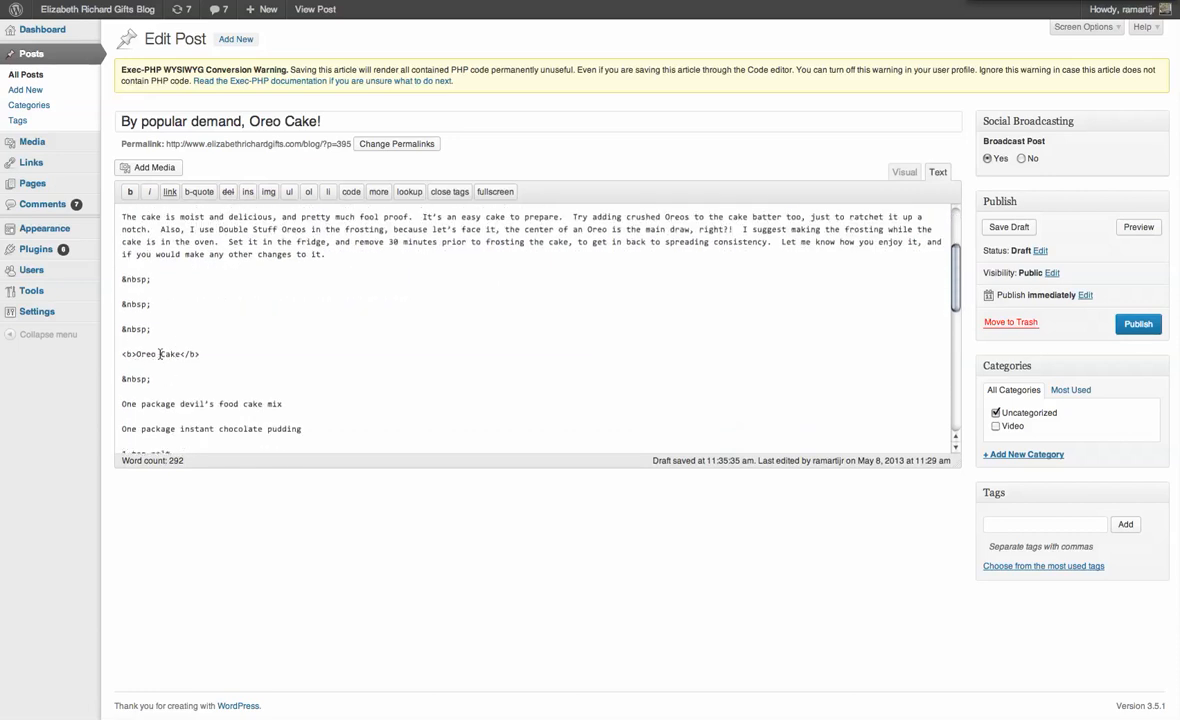
{"action": "left_click", "coordinate": [122, 353]}
{"action": "type", "text": "<p>"}
{"action": "left_click", "coordinate": [225, 353]}
{"action": "type", "text": "<"}
{"action": "key", "text": "BackSpace"}
{"action": "key", "text": "BackSpace"}
{"action": "type", "text": "/p>"}
{"action": "left_click", "coordinate": [1010, 233]}
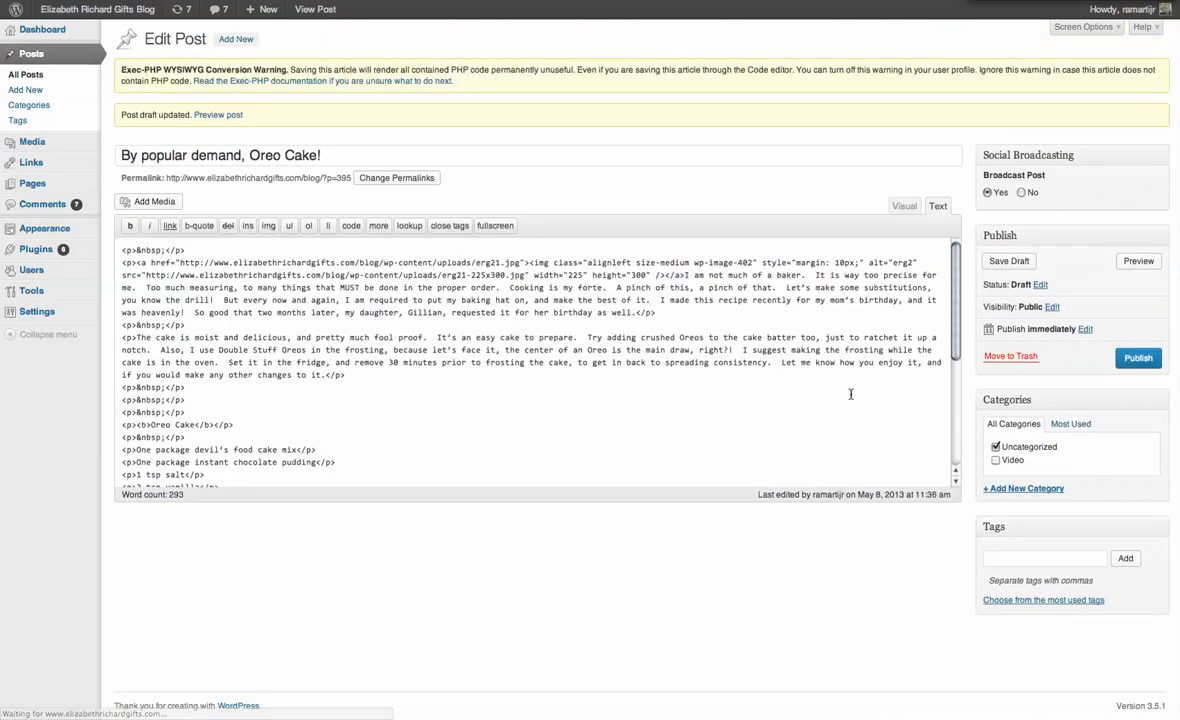
Preview the Oreo Cake post on the blog and review its image and text layout.
{"action": "left_click", "coordinate": [1145, 263]}
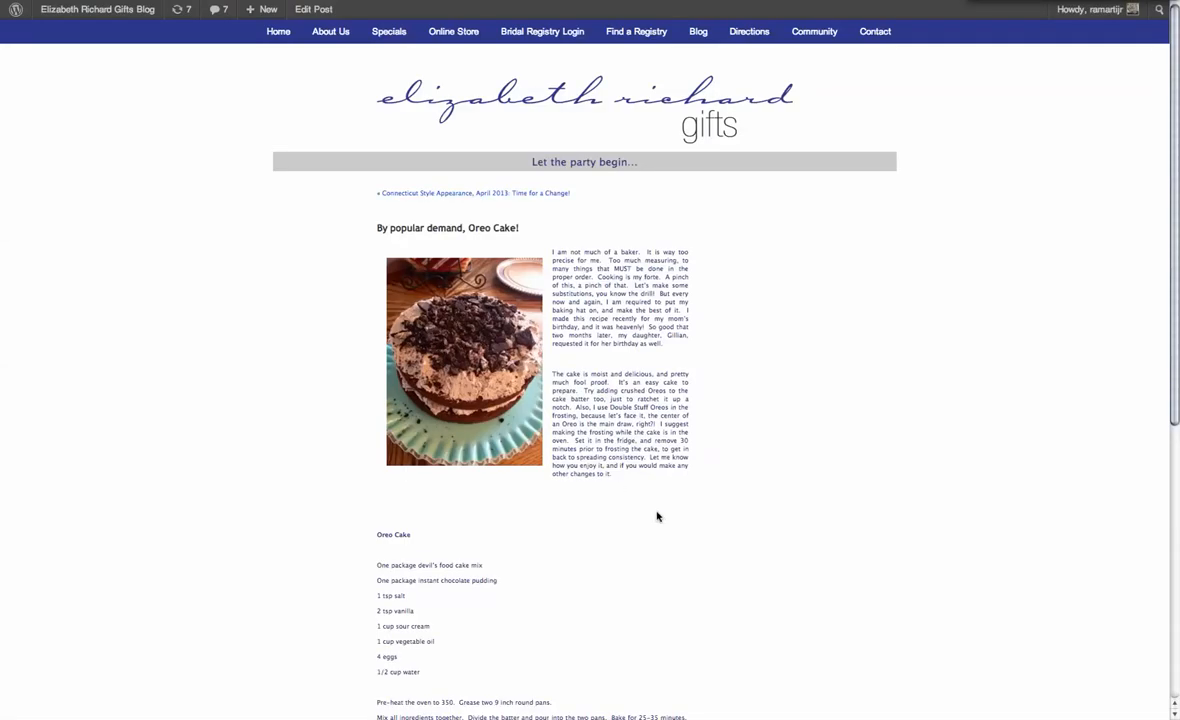
{"action": "scroll", "coordinate": [724, 521], "scroll_direction": "down", "scroll_amount": 2}
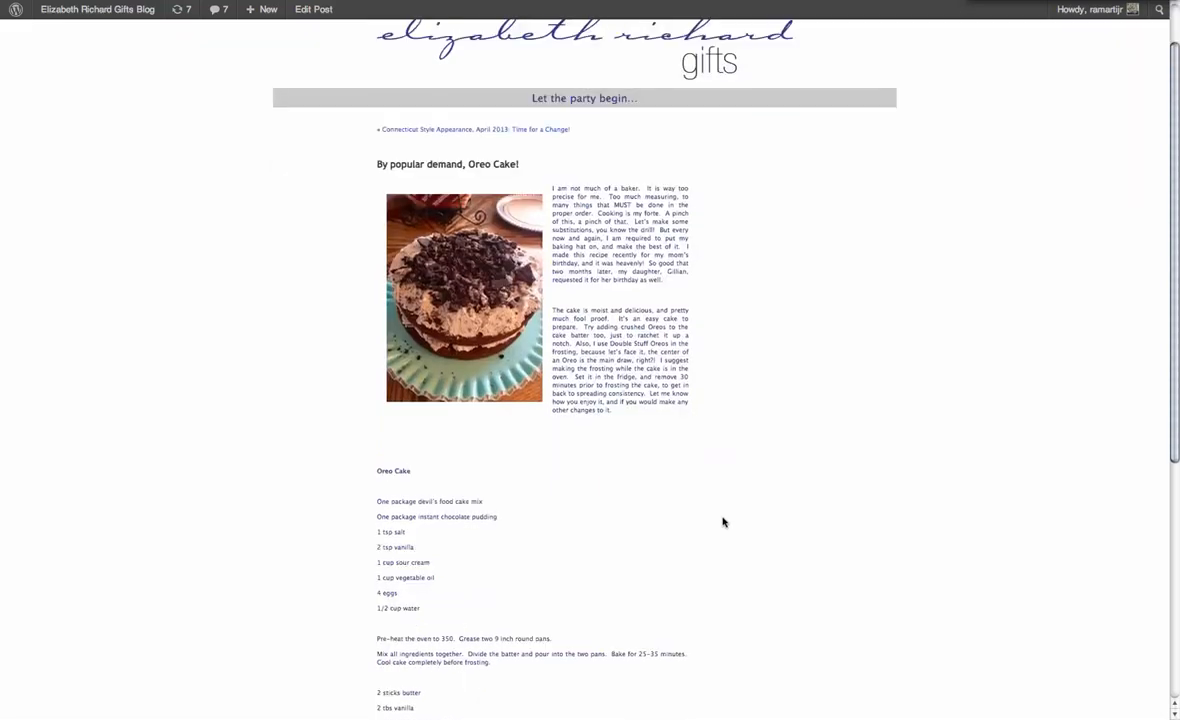
{"action": "scroll", "coordinate": [724, 521], "scroll_direction": "up", "scroll_amount": 2}
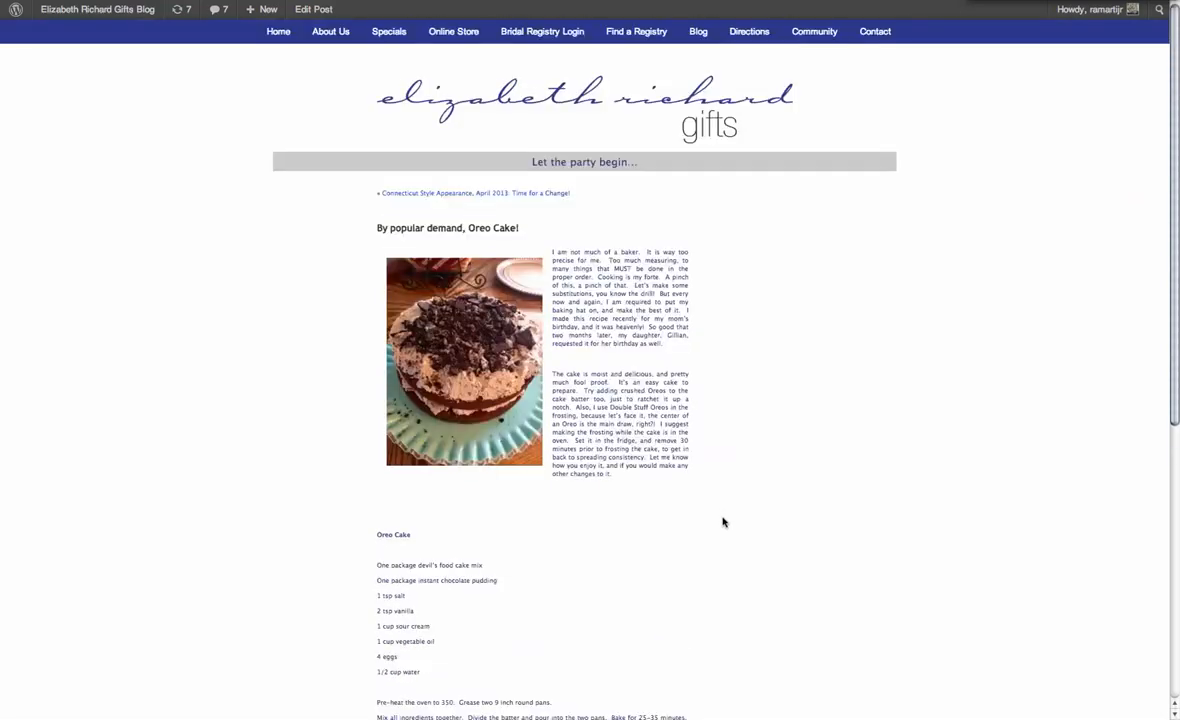